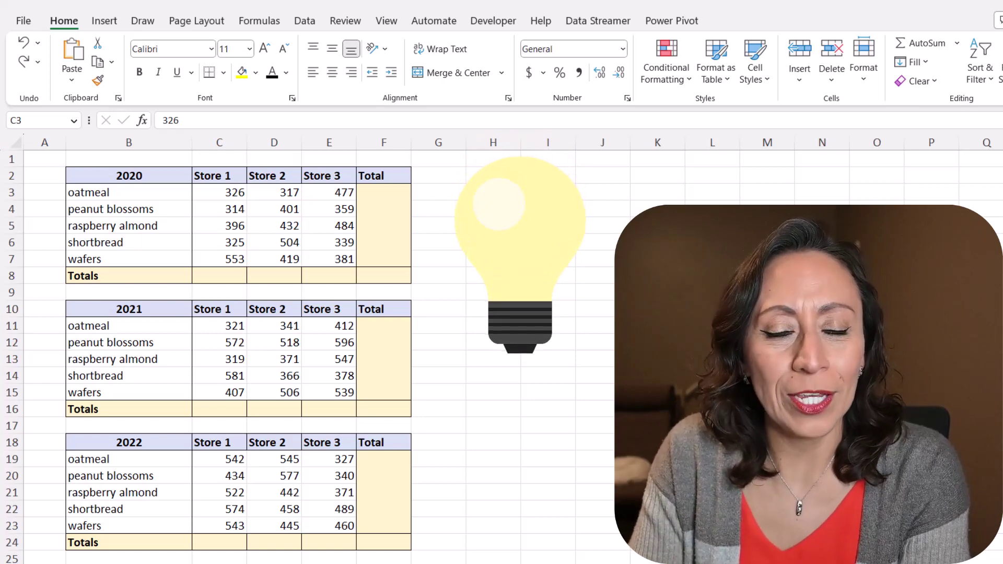
Step: Select the 2020, 2021 and 2022 figures with their empty total cells (C3:F8, C11:F16, C19:F24)
{"action": "left_click", "coordinate": [372, 254]}
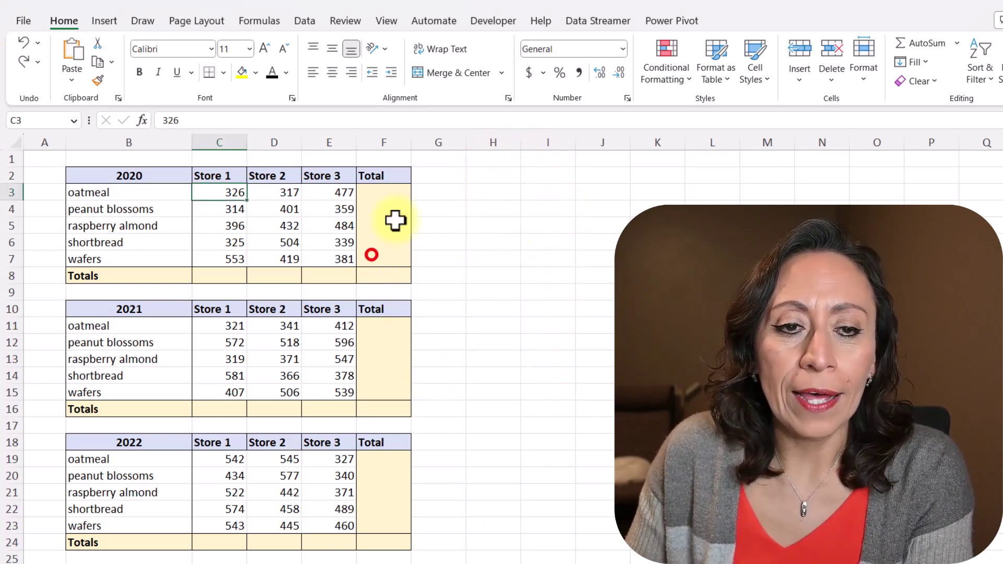
{"action": "left_click_drag", "start_coordinate": [392, 188], "coordinate": [389, 261]}
{"action": "left_click_drag", "start_coordinate": [249, 273], "coordinate": [369, 275]}
{"action": "left_click_drag", "start_coordinate": [243, 194], "coordinate": [382, 271]}
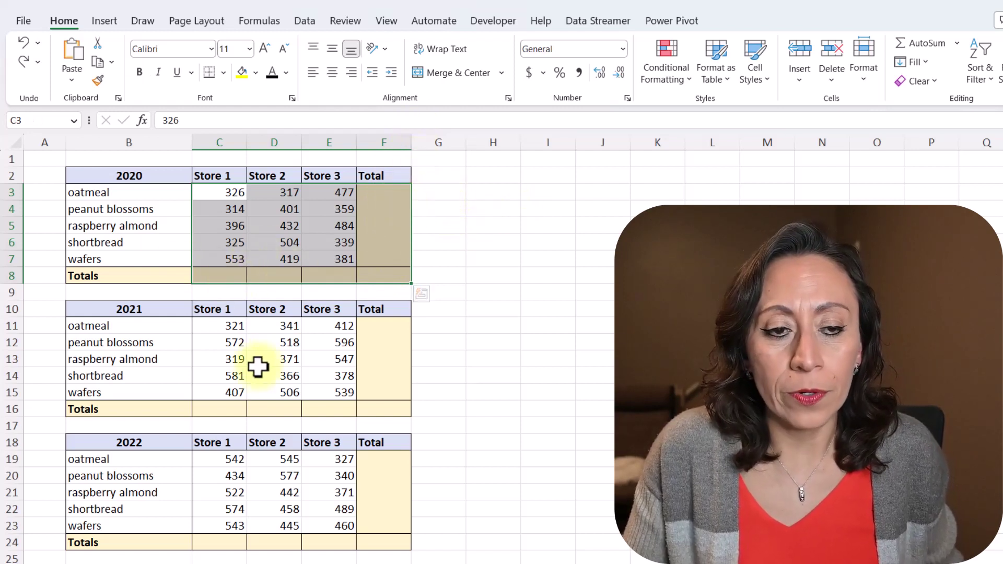
{"action": "left_click_drag", "start_coordinate": [229, 328], "coordinate": [374, 410], "text": "ctrl"}
{"action": "left_click_drag", "start_coordinate": [228, 458], "coordinate": [380, 538], "text": "ctrl"}
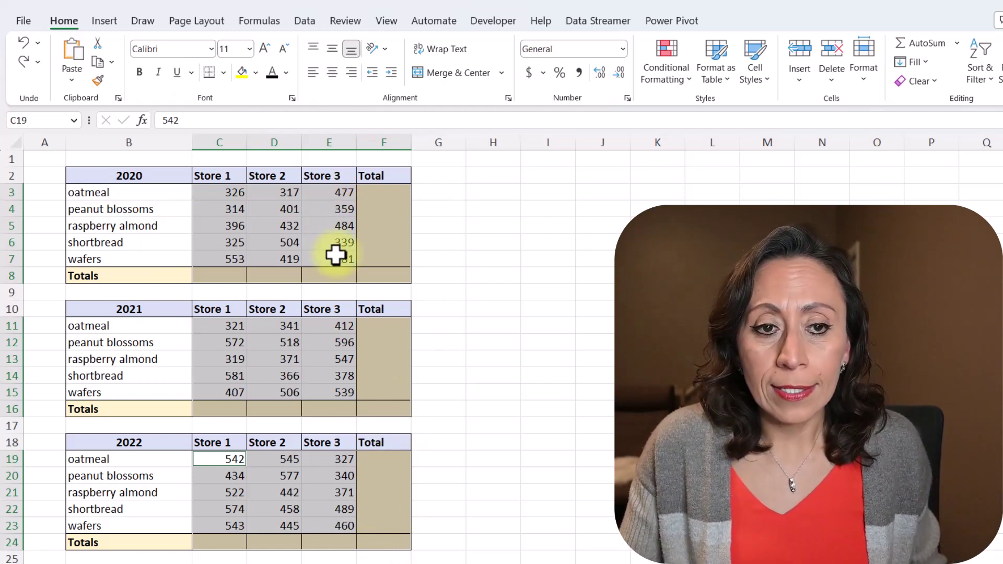
Step: AutoSum all selected total cells with Alt+=, giving e.g. 6,027 for 2020, and check the formulas
{"action": "key", "text": "alt+equal"}
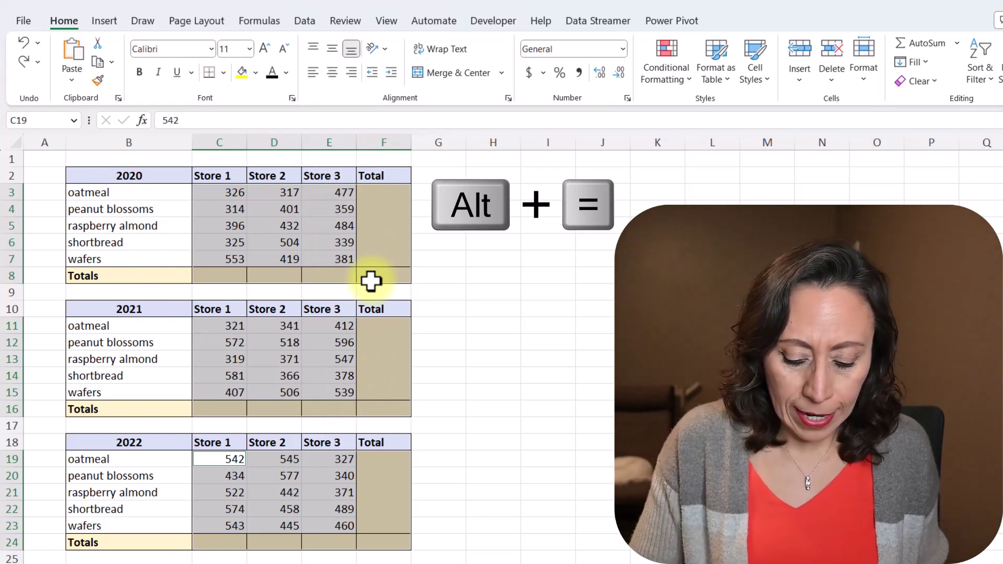
{"action": "key", "text": "alt+equal"}
{"action": "left_click", "coordinate": [391, 244]}
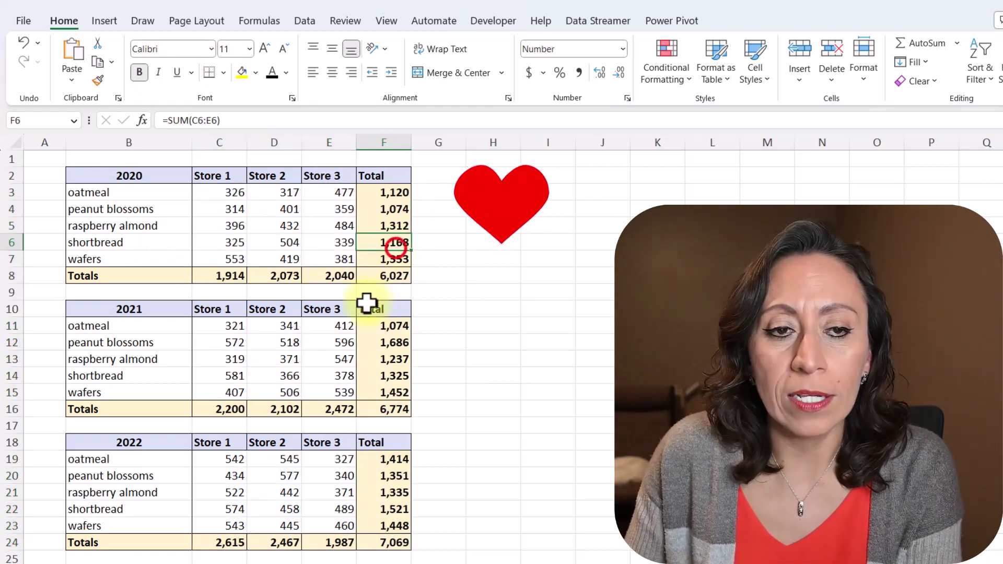
{"action": "left_click", "coordinate": [329, 276]}
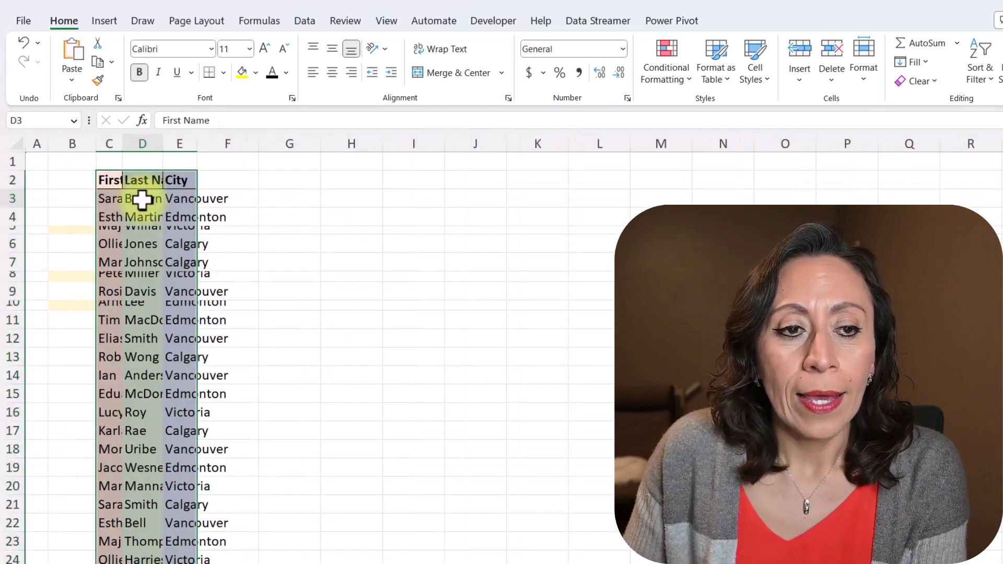
Step: Switch to the names sheet and select the whole names list with Ctrl+*
{"action": "left_click", "coordinate": [141, 199]}
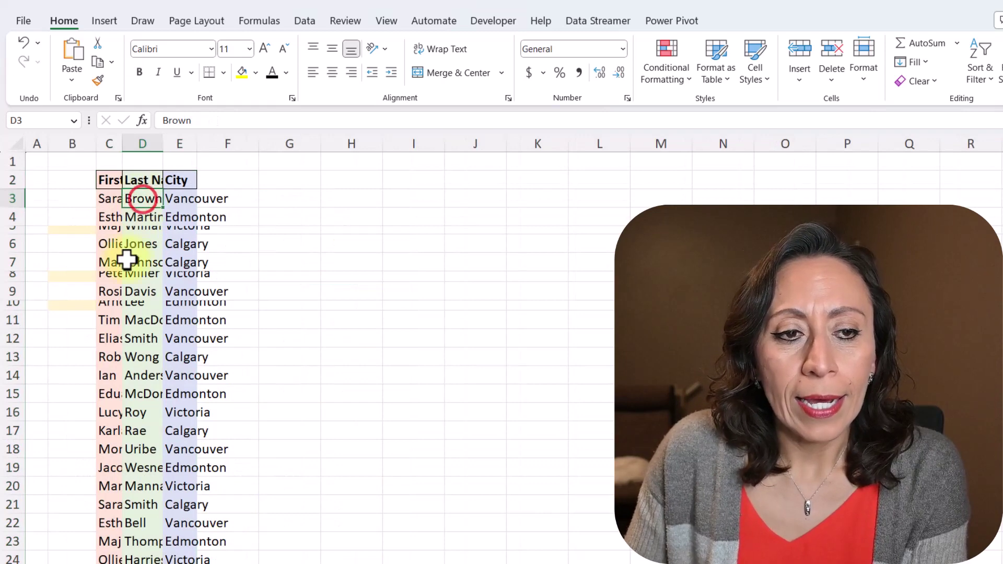
{"action": "left_click", "coordinate": [128, 261]}
{"action": "left_click", "coordinate": [113, 144]}
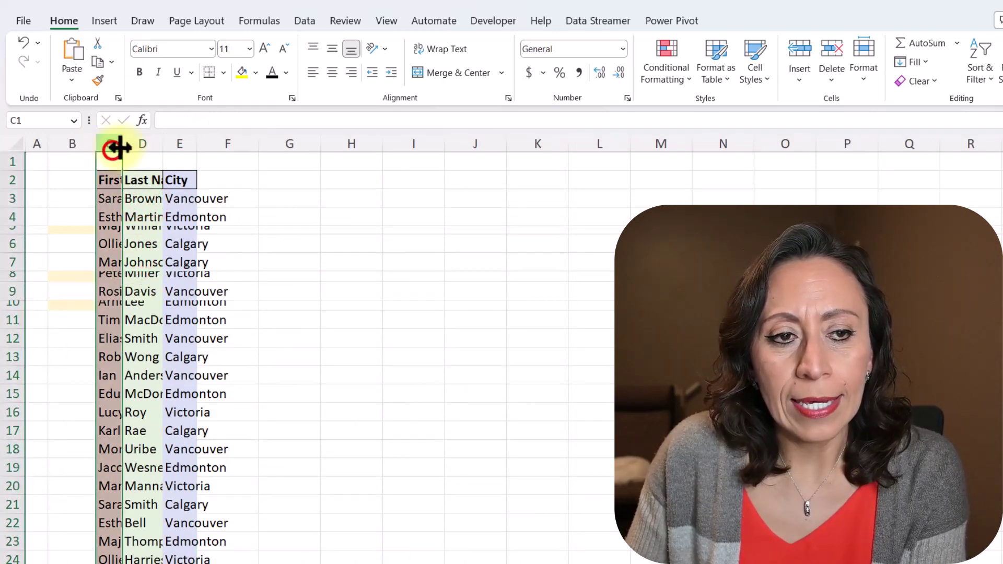
{"action": "left_click", "coordinate": [180, 144]}
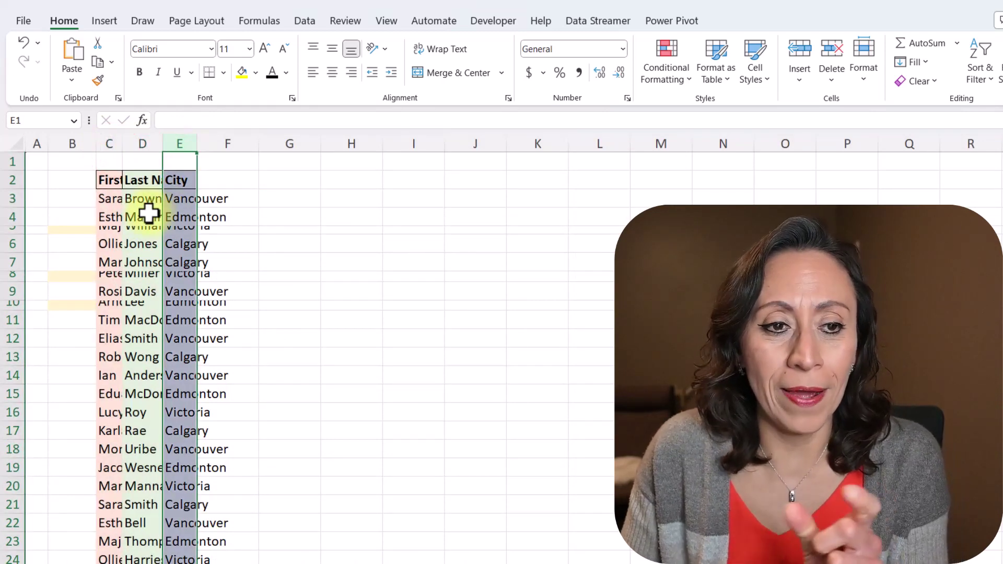
{"action": "left_click", "coordinate": [15, 230]}
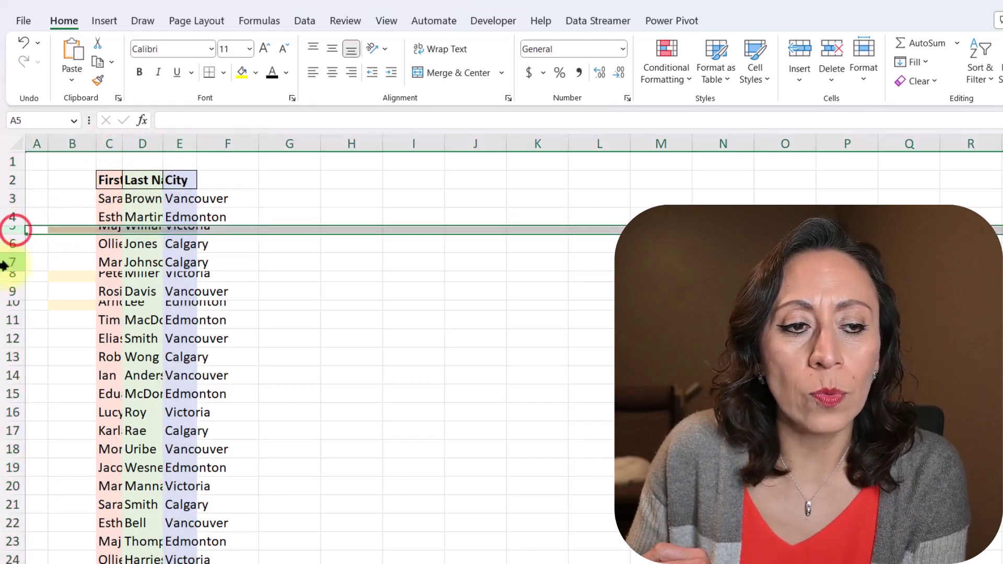
{"action": "left_click", "coordinate": [119, 249]}
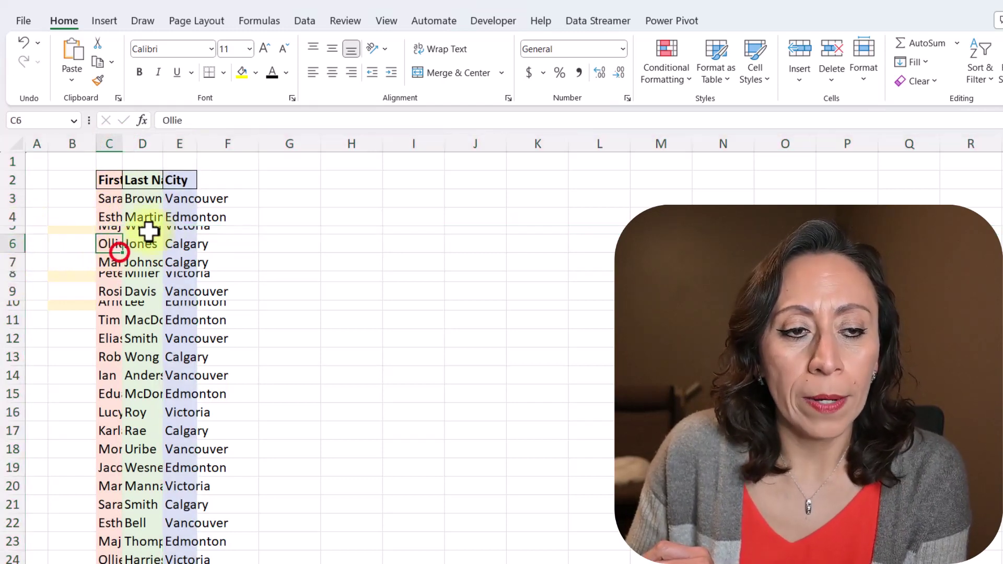
{"action": "key", "text": "ctrl+shift+8"}
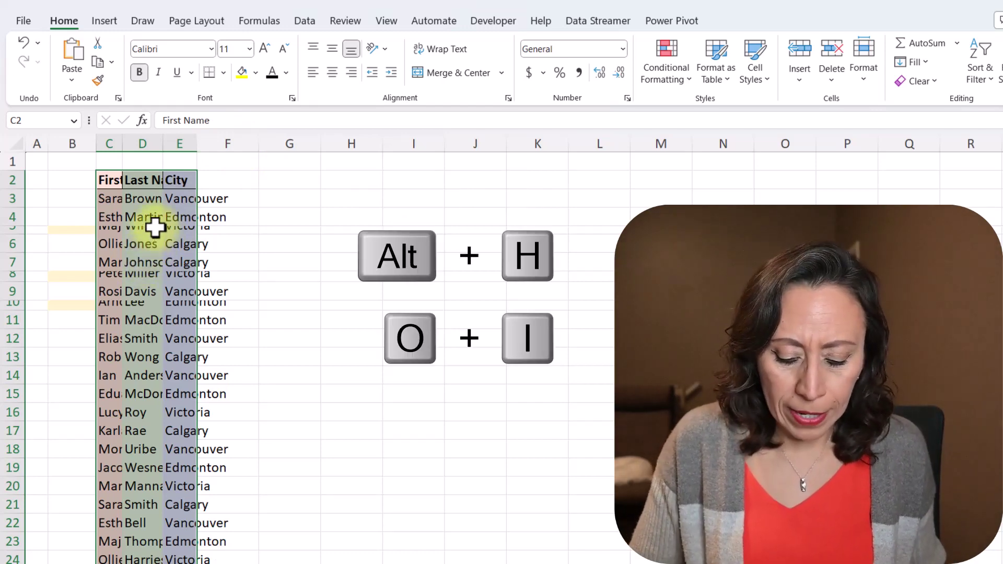
Step: Autofit the list's column widths and row heights so every entry reads fully
{"action": "key", "text": "o"}
{"action": "key", "text": "i"}
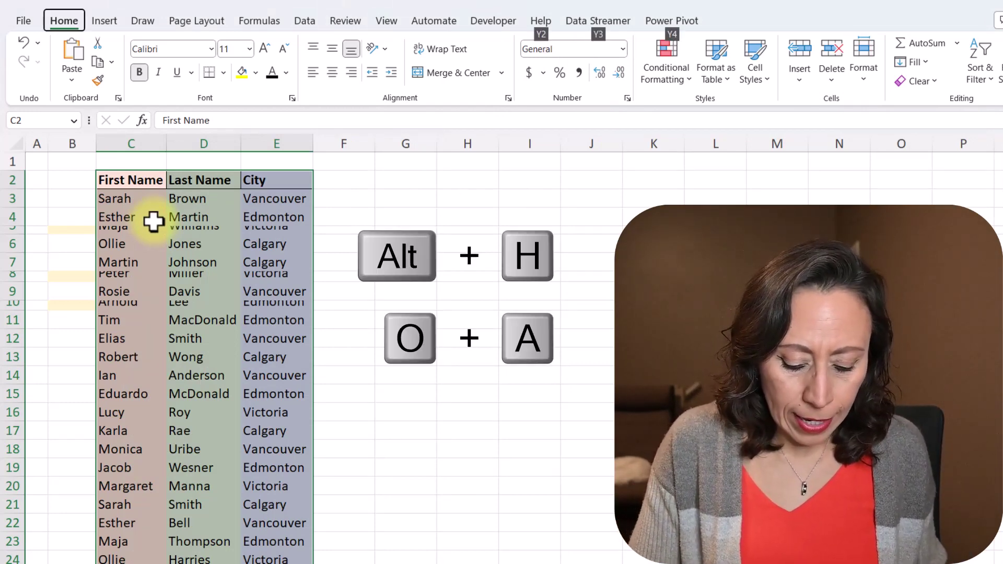
{"action": "key", "text": "alt+h"}
{"action": "key", "text": "o"}
{"action": "key", "text": "a"}
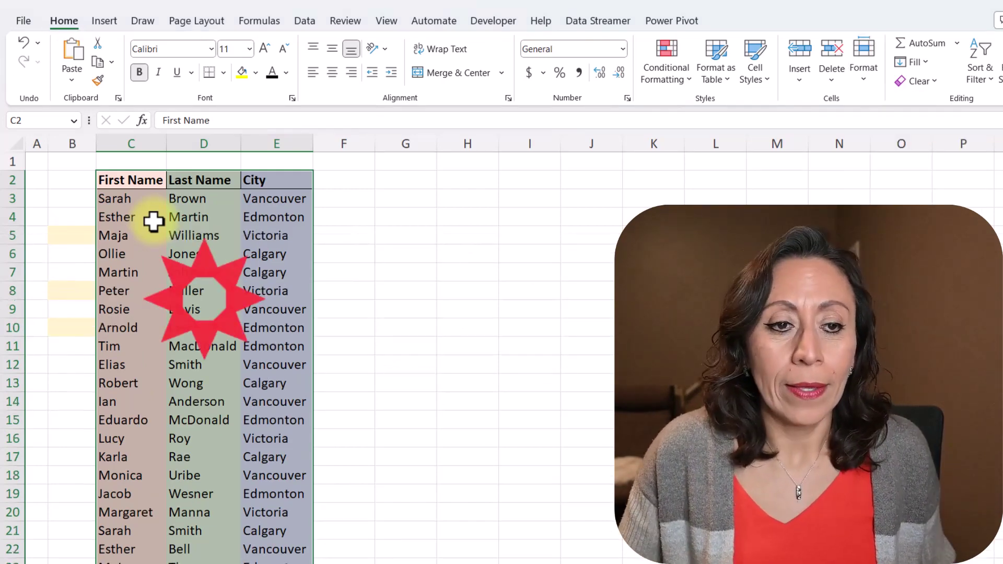
{"action": "left_click", "coordinate": [153, 221]}
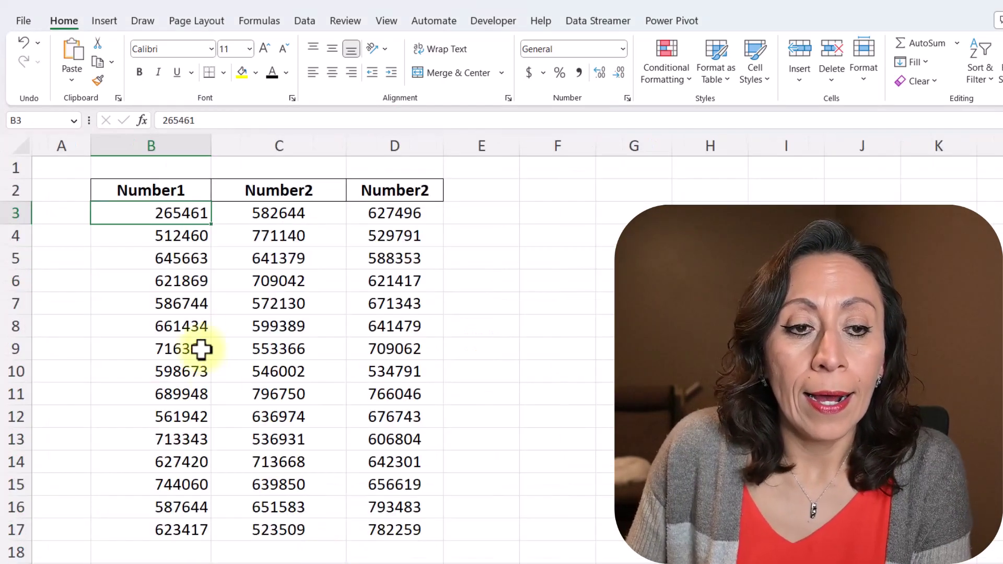
Step: Select every formula cell in the number table via Go To Special and fill them yellow
{"action": "left_click", "coordinate": [172, 233]}
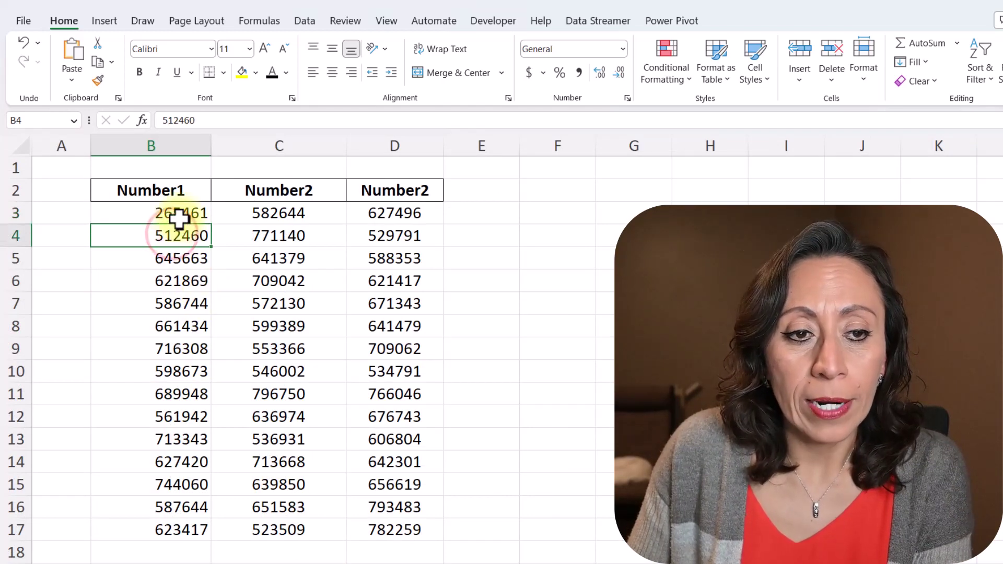
{"action": "left_click", "coordinate": [177, 214]}
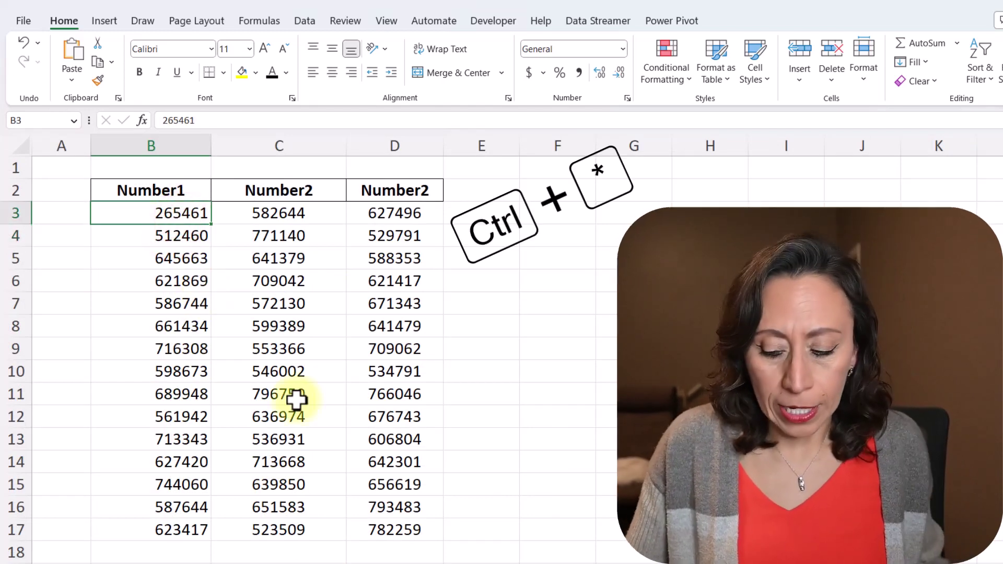
{"action": "key", "text": "ctrl+asterisk"}
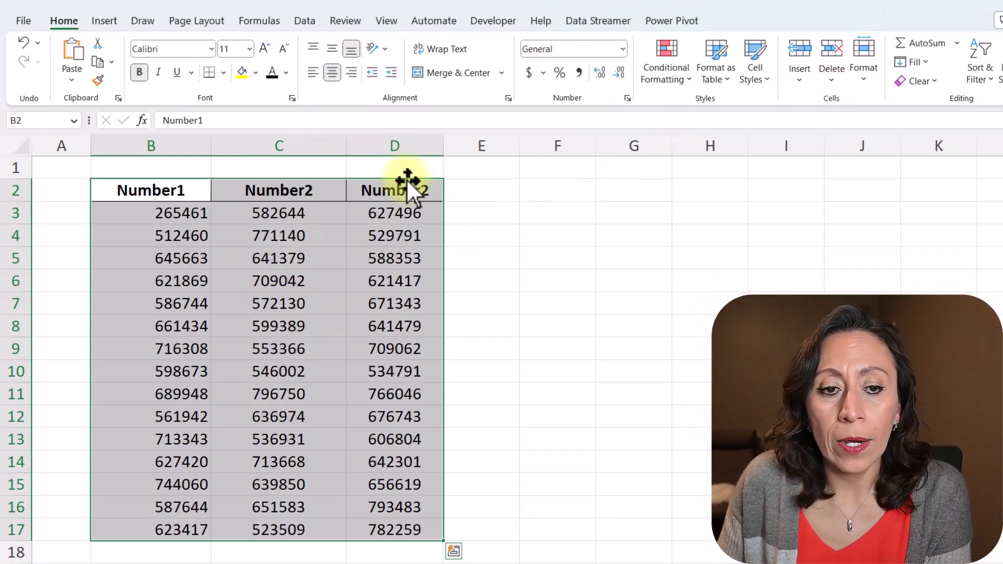
{"action": "key", "text": "ctrl+g"}
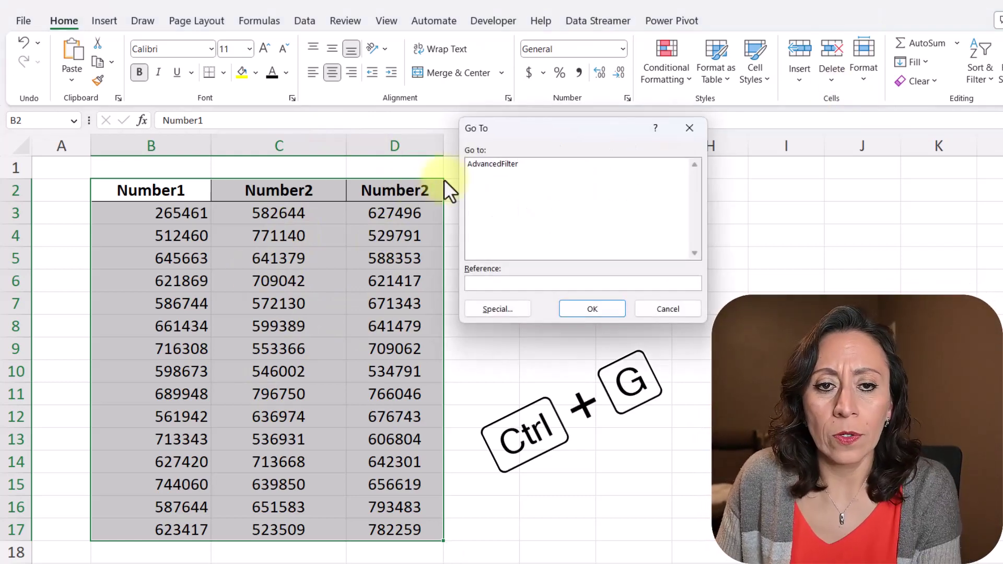
{"action": "left_click", "coordinate": [506, 312]}
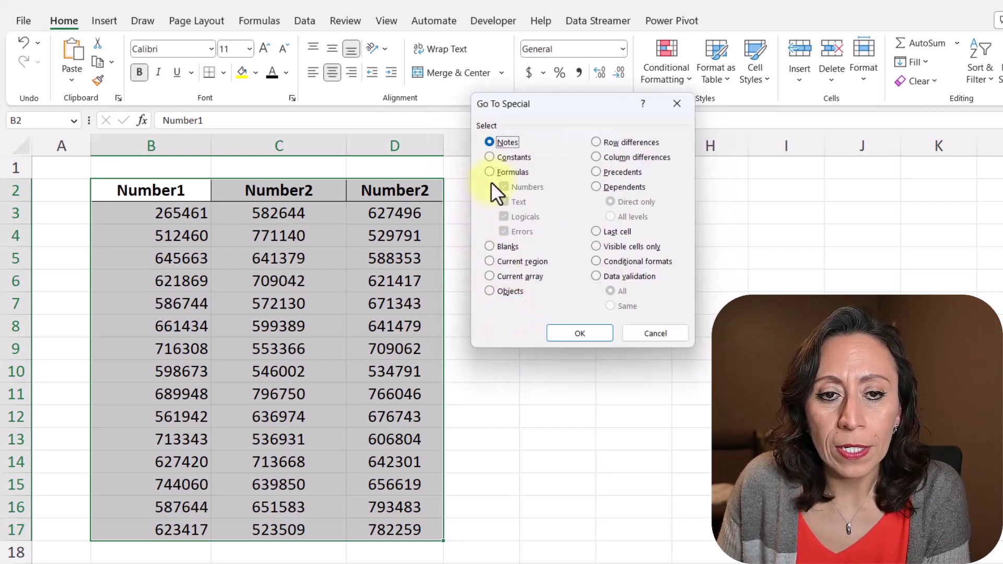
{"action": "left_click", "coordinate": [489, 172]}
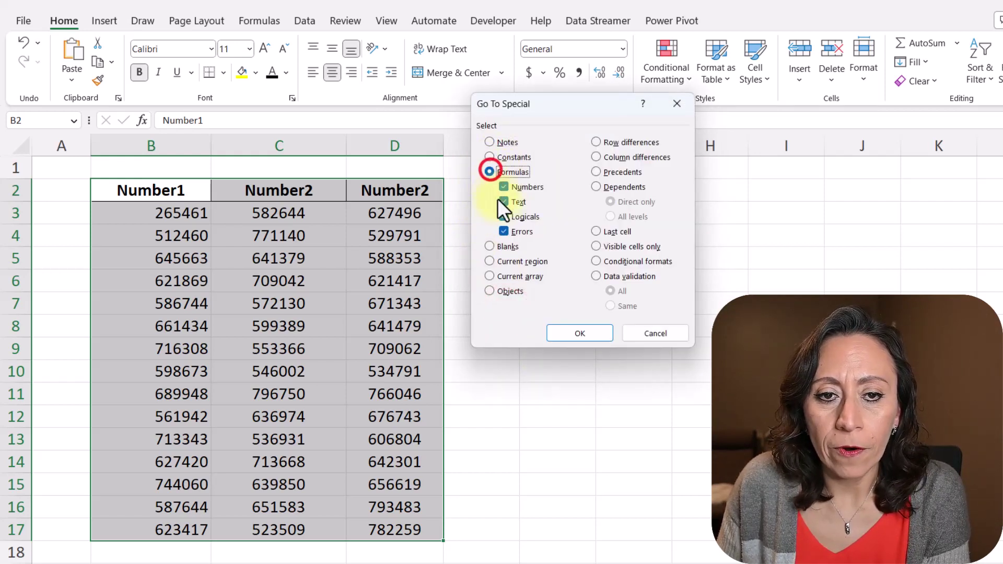
{"action": "left_click", "coordinate": [569, 329]}
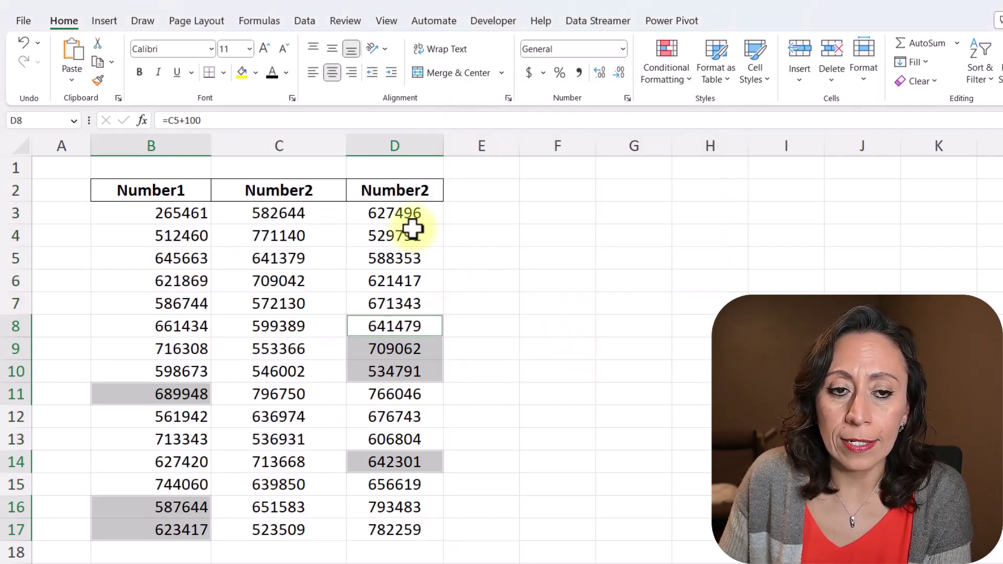
{"action": "left_click", "coordinate": [240, 76]}
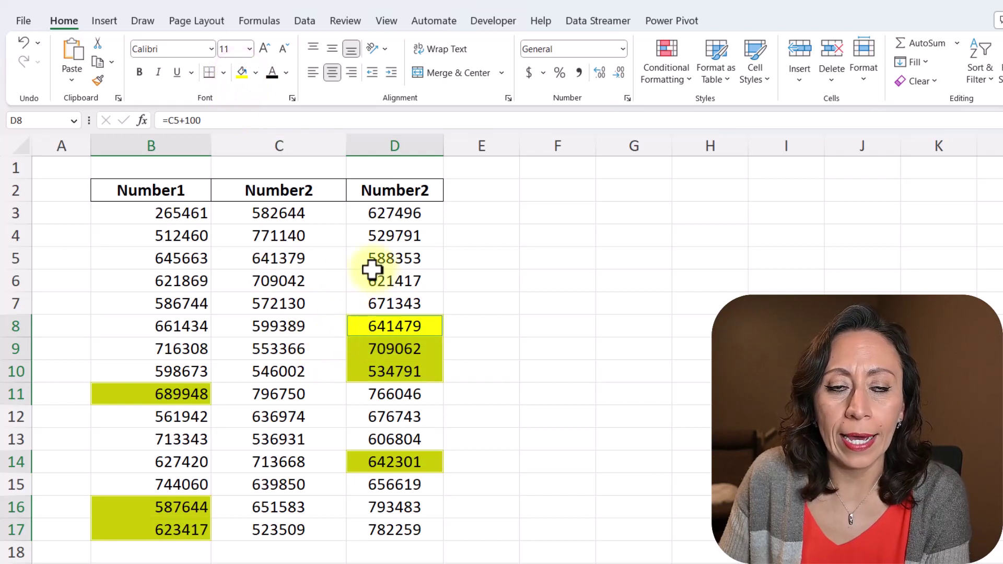
Step: Inspect the formulas in highlighted cells D10 and D14 without changing them
{"action": "left_click", "coordinate": [378, 351]}
{"action": "left_click", "coordinate": [391, 372]}
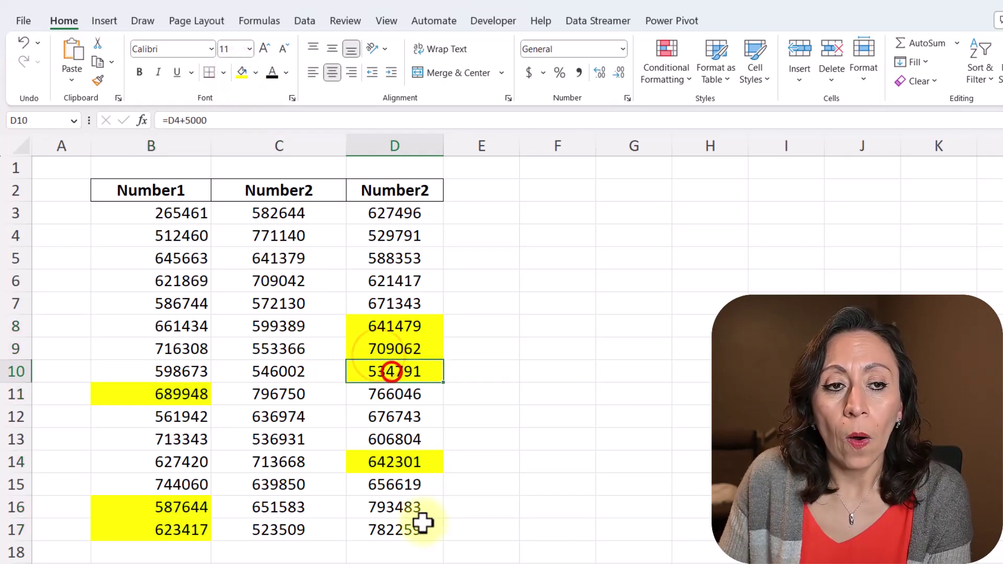
{"action": "left_click", "coordinate": [409, 460]}
{"action": "double_click", "coordinate": [406, 461]}
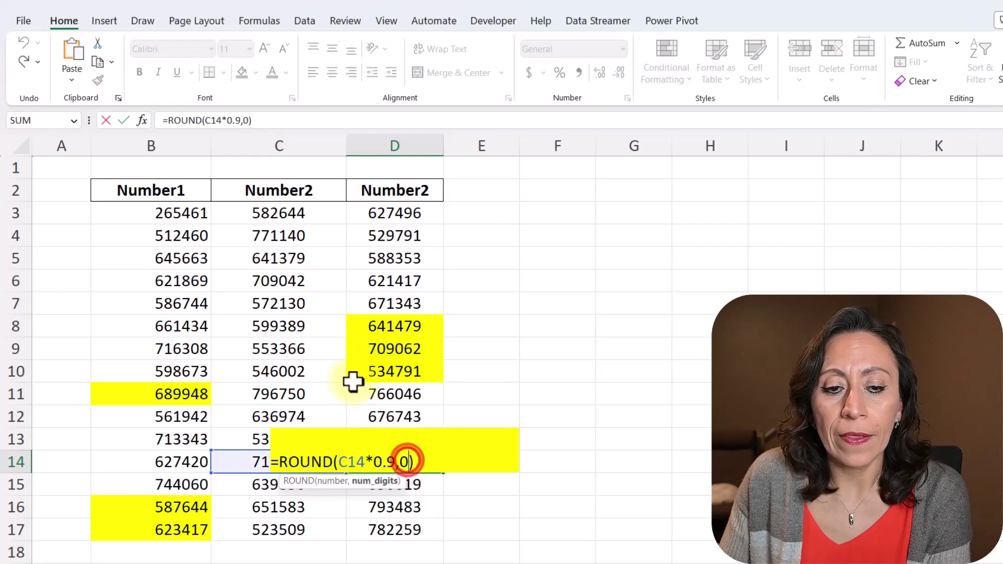
{"action": "key", "text": "Escape"}
Step: Review the formulas in D8–D10 and B11's RANDARRAY arguments, leaving values unchanged
{"action": "left_click", "coordinate": [424, 366]}
{"action": "left_click", "coordinate": [424, 340]}
{"action": "left_click", "coordinate": [427, 327]}
{"action": "double_click", "coordinate": [427, 327]}
{"action": "key", "text": "Escape"}
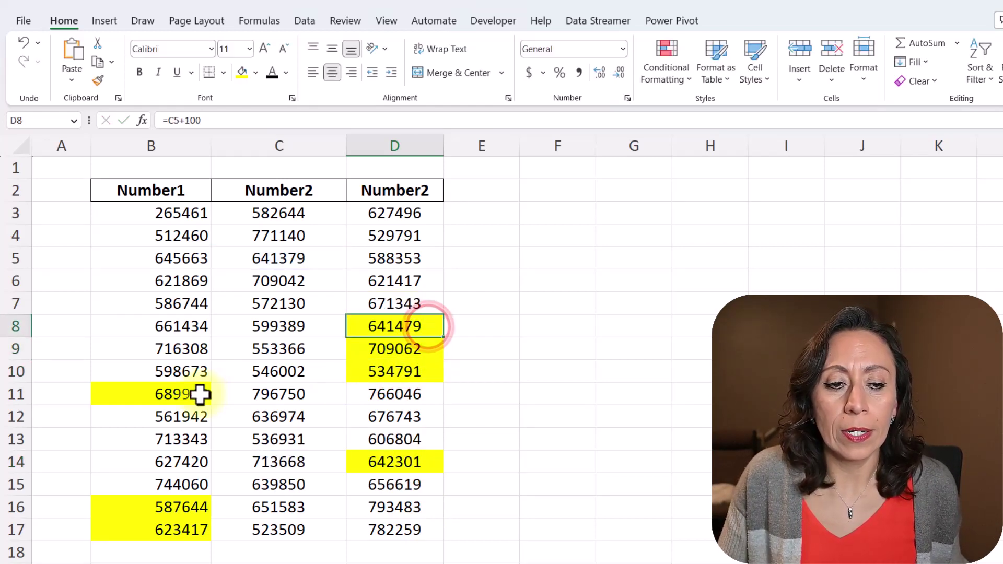
{"action": "double_click", "coordinate": [202, 393]}
{"action": "key", "text": "Escape"}
{"action": "left_click", "coordinate": [152, 517]}
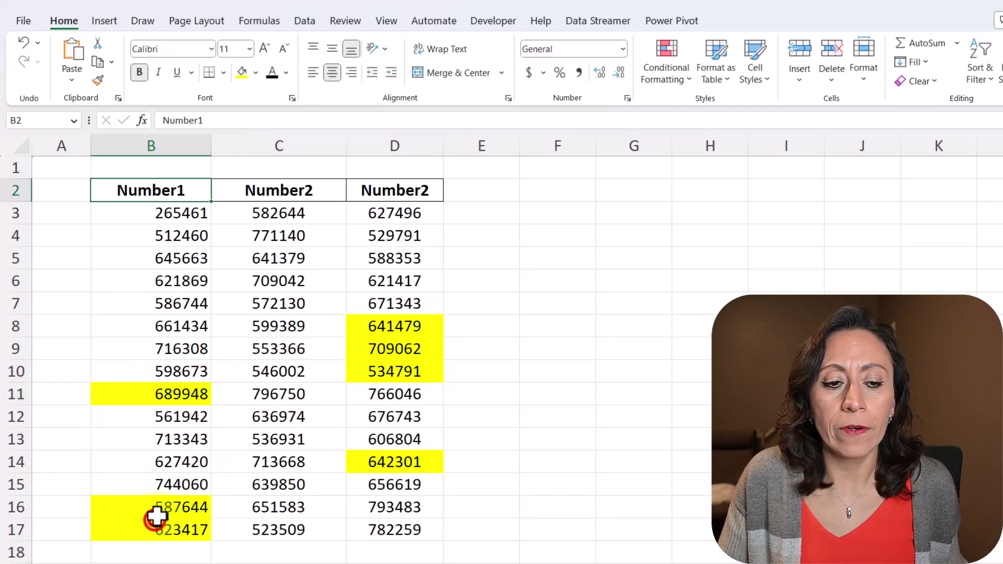
{"action": "left_click", "coordinate": [257, 429]}
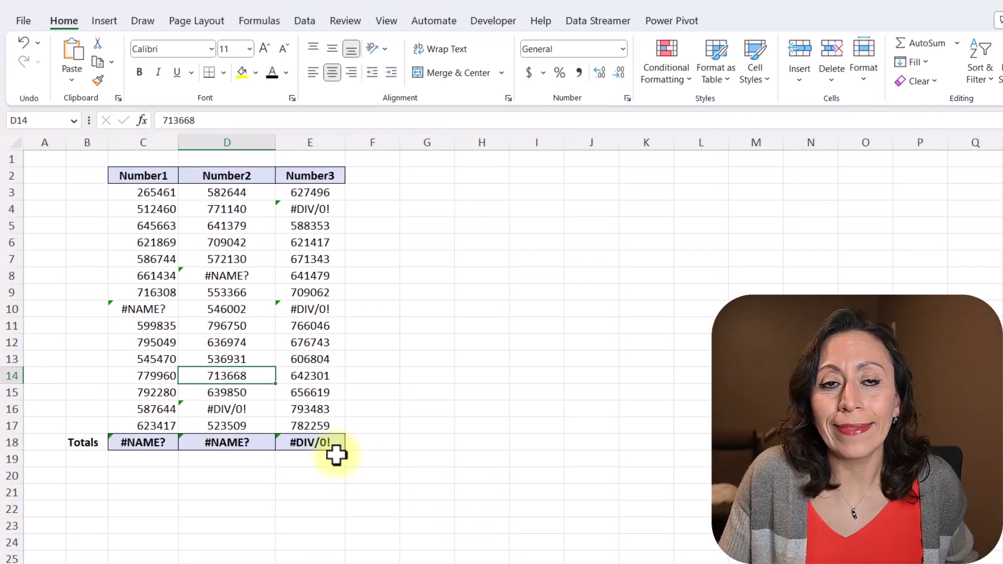
Step: Select the whole error-filled table with Ctrl+*
{"action": "scroll", "coordinate": [336, 455], "scroll_direction": "up", "scroll_amount": 2}
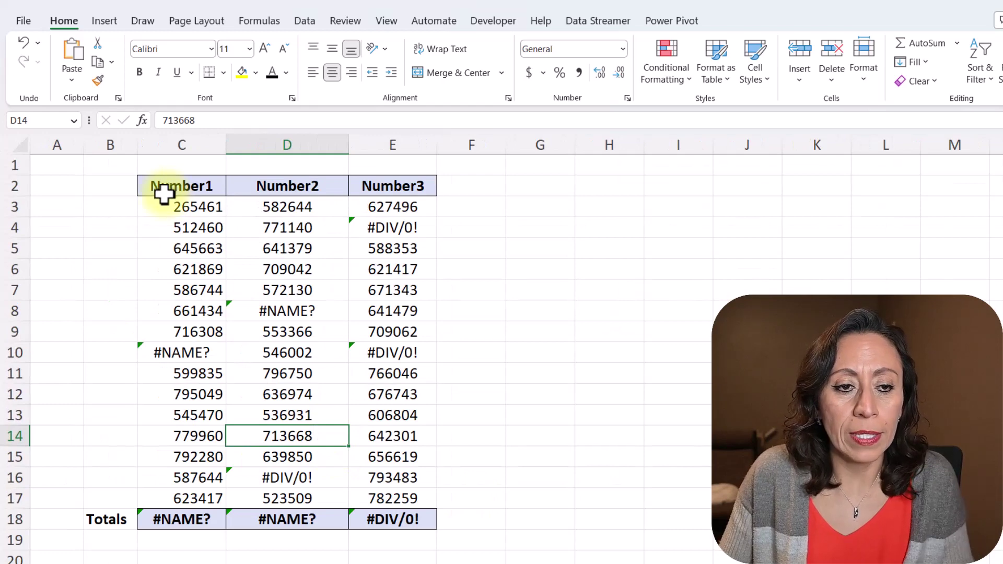
{"action": "left_click", "coordinate": [175, 265]}
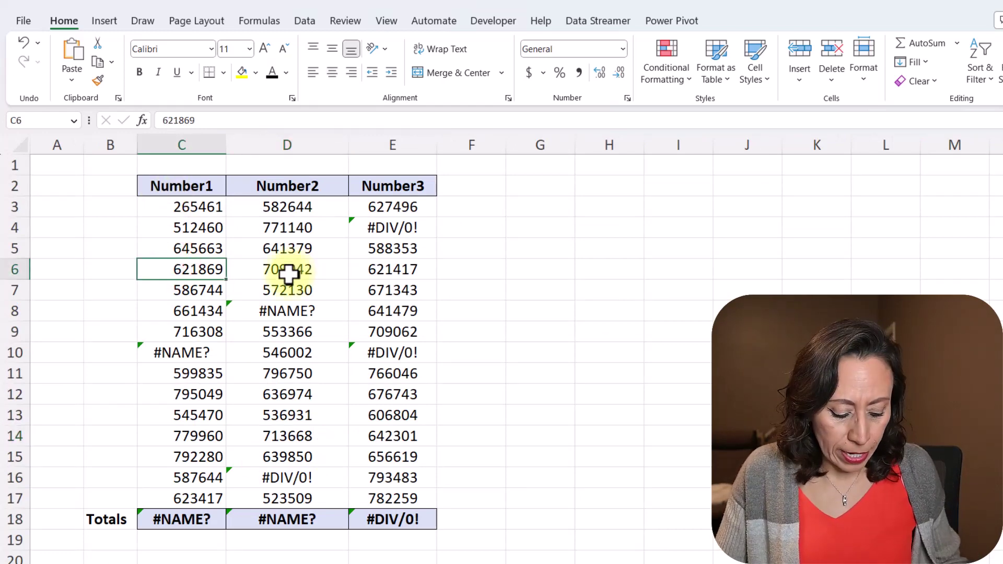
{"action": "key", "text": "ctrl+asterisk"}
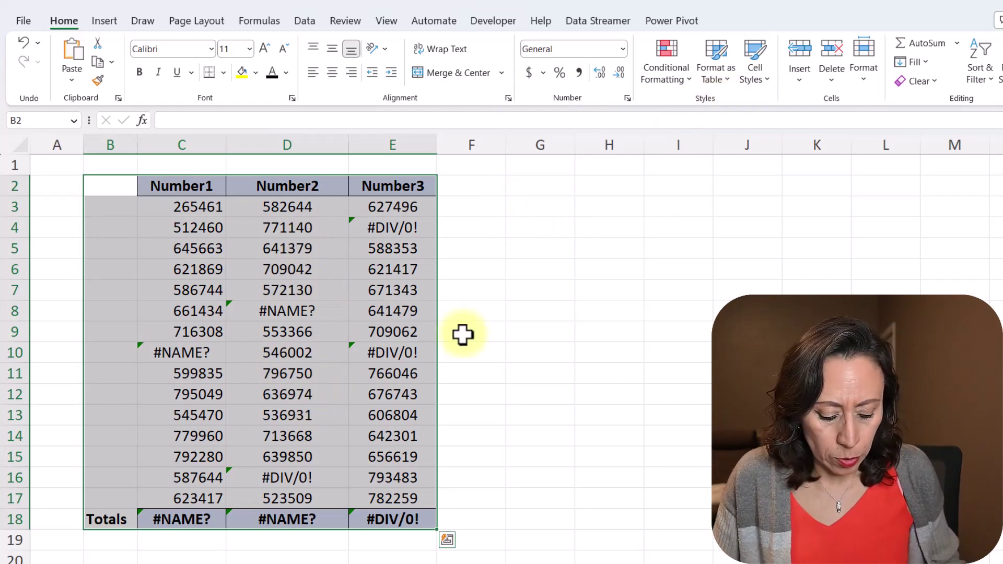
Step: Select only formula cells returning errors via Go To Special and fill them yellow
{"action": "key", "text": "ctrl+g"}
{"action": "left_click", "coordinate": [494, 309]}
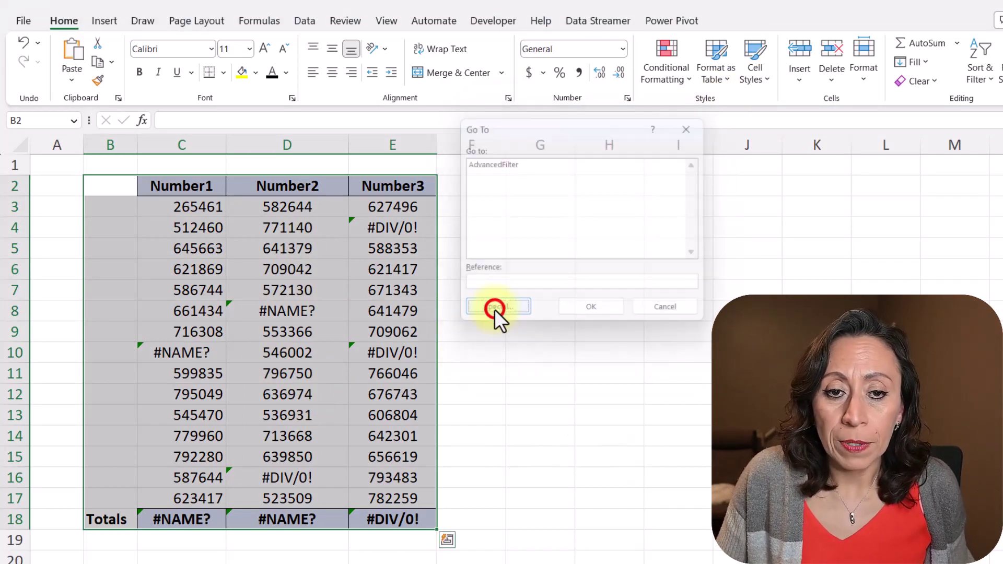
{"action": "left_click", "coordinate": [490, 172]}
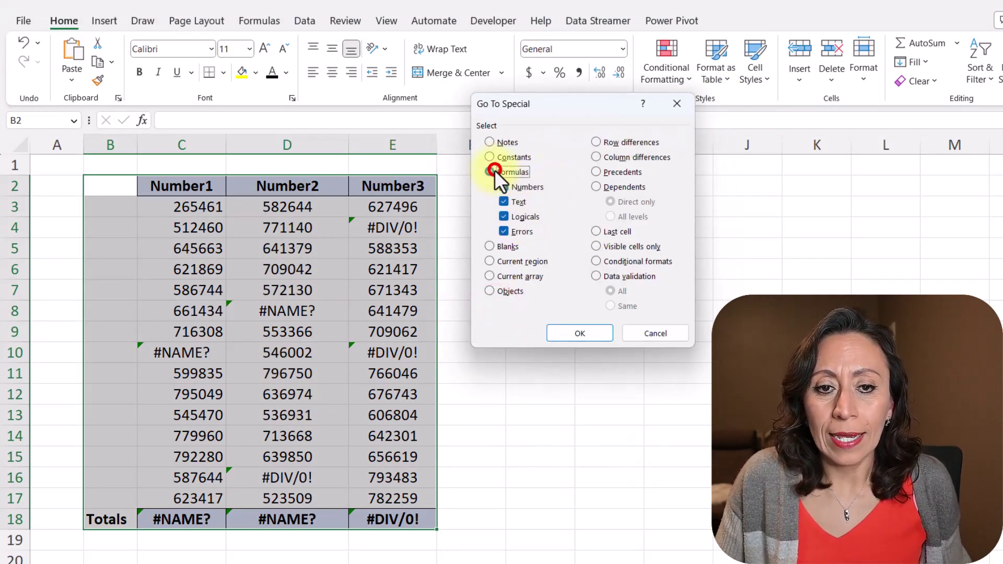
{"action": "left_click", "coordinate": [503, 187]}
{"action": "left_click", "coordinate": [502, 200]}
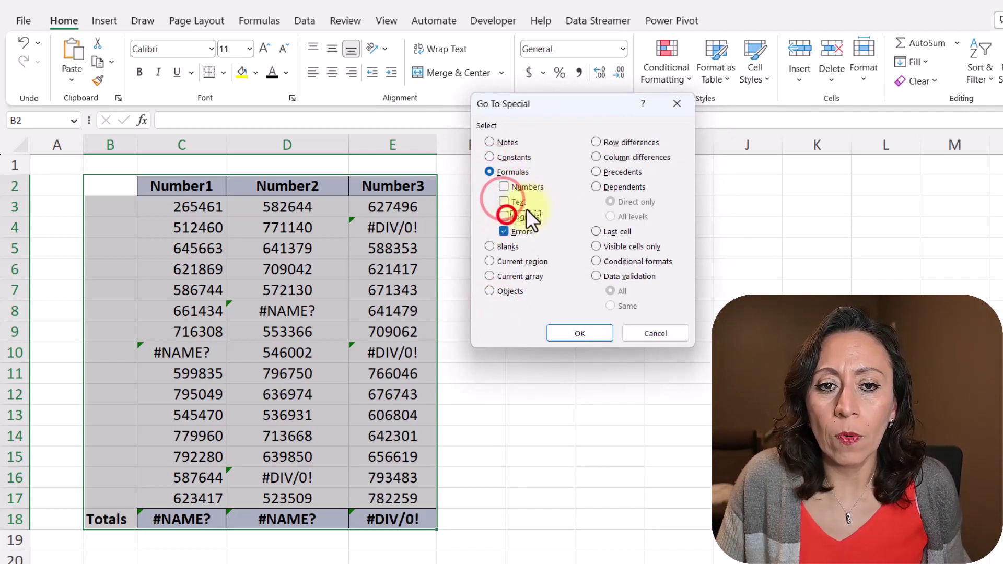
{"action": "left_click", "coordinate": [527, 216]}
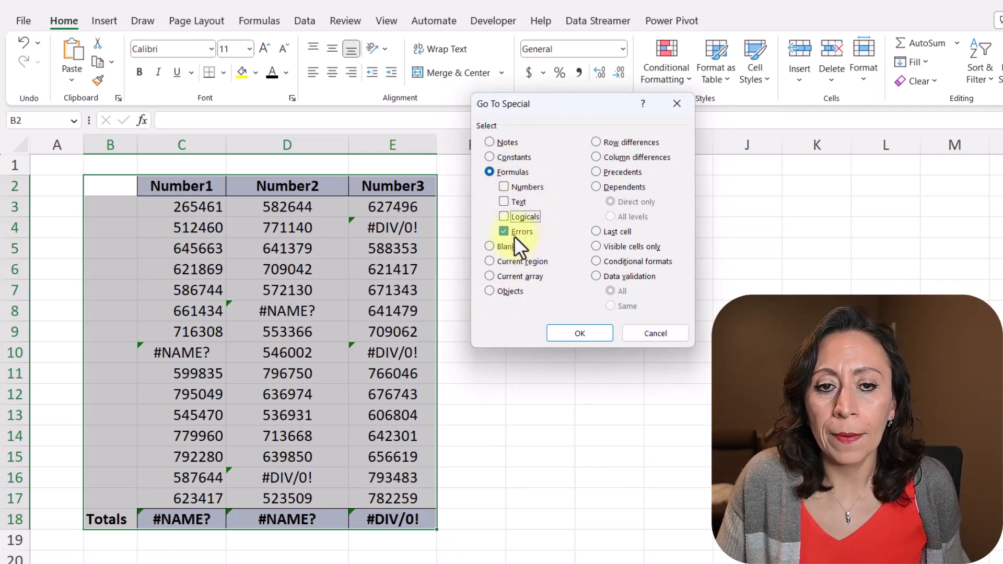
{"action": "left_click", "coordinate": [585, 332]}
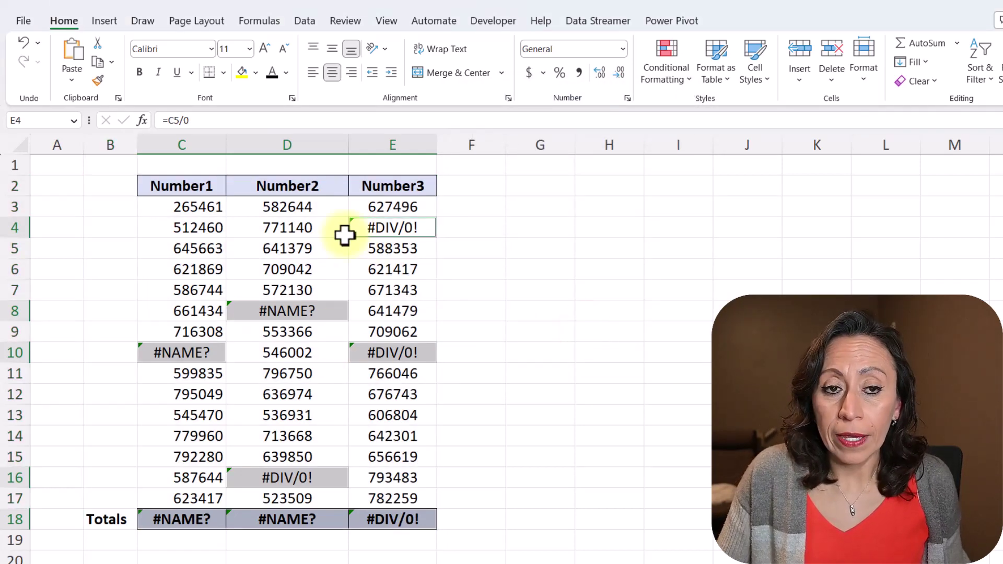
{"action": "left_click", "coordinate": [242, 73]}
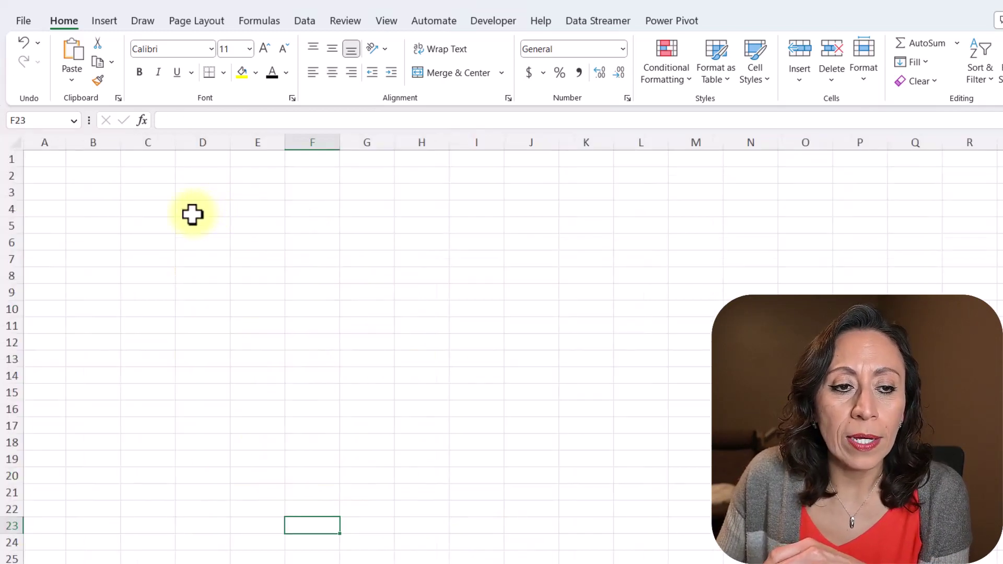
Step: Make a practice selection of C4:C8 and E7:E10, then clear it
{"action": "left_click", "coordinate": [160, 208]}
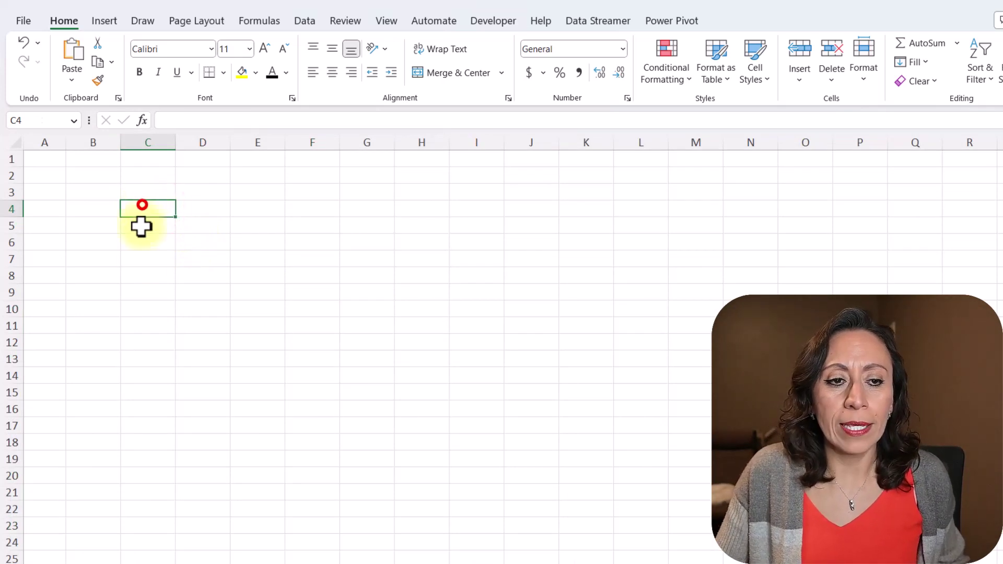
{"action": "left_click_drag", "start_coordinate": [141, 226], "coordinate": [143, 284]}
{"action": "left_click_drag", "start_coordinate": [260, 262], "coordinate": [260, 316]}
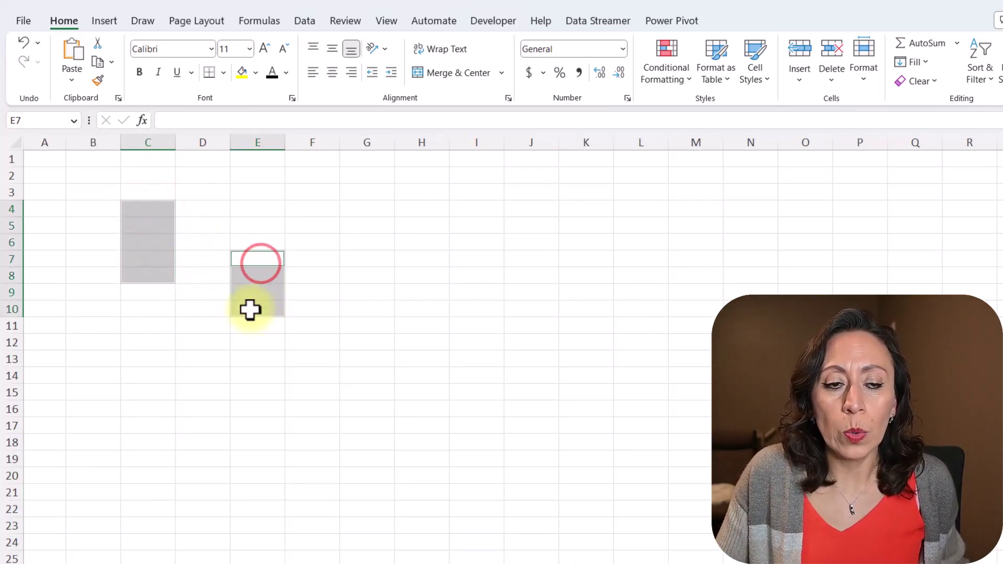
{"action": "left_click", "coordinate": [177, 225]}
Step: Ctrl-select C4:C8, E4:E9, C11:C14, G13:G15, G5:G8, E15:E17 and I6:I9
{"action": "left_click", "coordinate": [162, 211]}
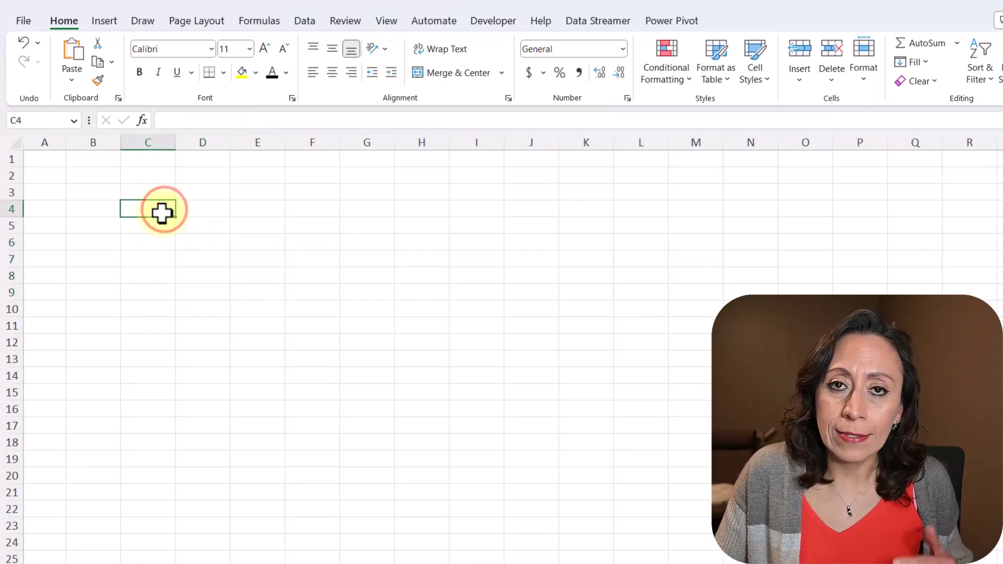
{"action": "left_click_drag", "start_coordinate": [162, 213], "coordinate": [145, 277]}
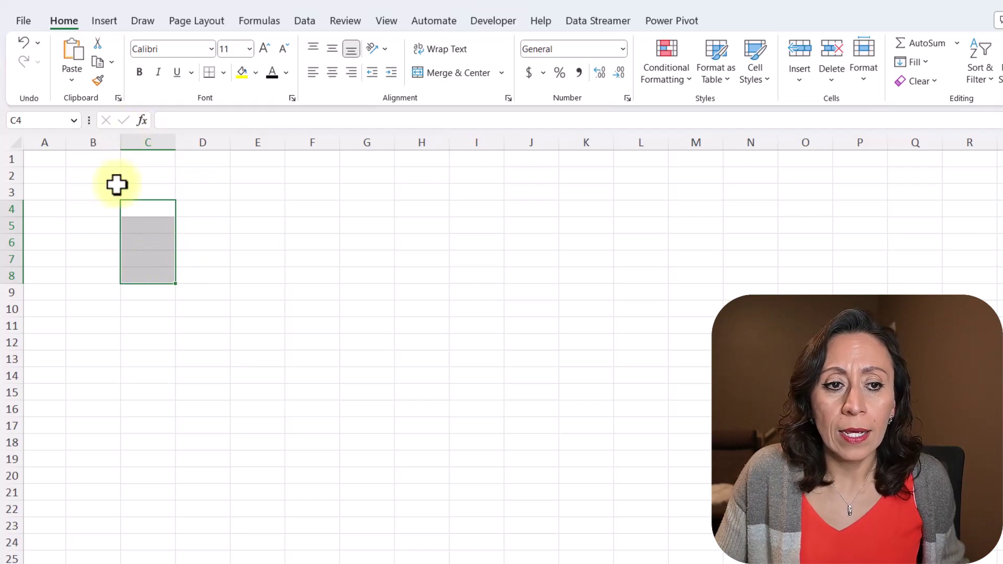
{"action": "left_click_drag", "start_coordinate": [274, 217], "coordinate": [262, 291]}
{"action": "left_click_drag", "start_coordinate": [137, 323], "coordinate": [141, 376]}
{"action": "left_click_drag", "start_coordinate": [365, 358], "coordinate": [368, 392]}
{"action": "left_click_drag", "start_coordinate": [385, 226], "coordinate": [386, 277]}
{"action": "left_click_drag", "start_coordinate": [267, 390], "coordinate": [263, 424]}
{"action": "left_click_drag", "start_coordinate": [472, 244], "coordinate": [474, 292]}
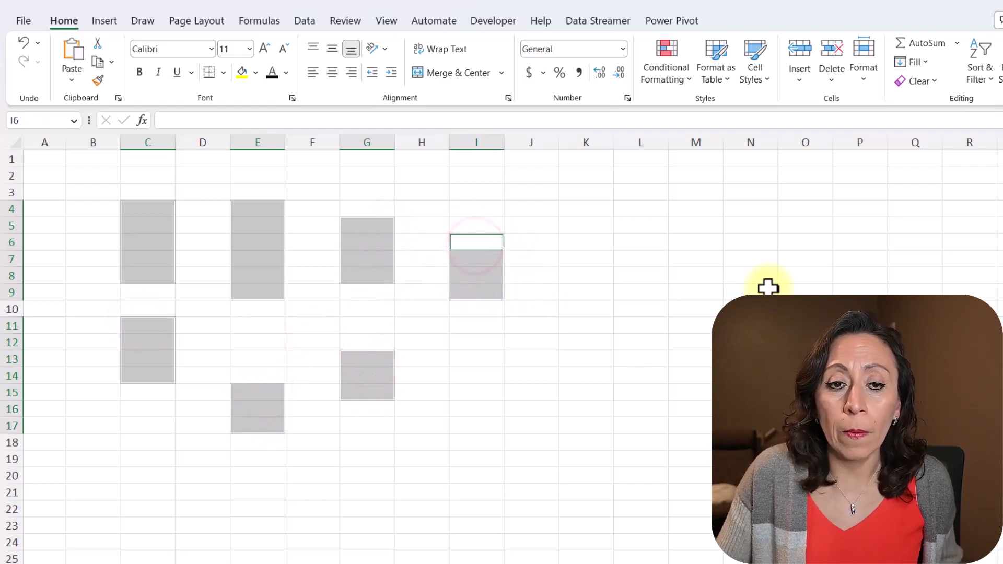
Step: Enter 'hello' into every selected cell at once with Ctrl+Enter
{"action": "type", "text": "hello"}
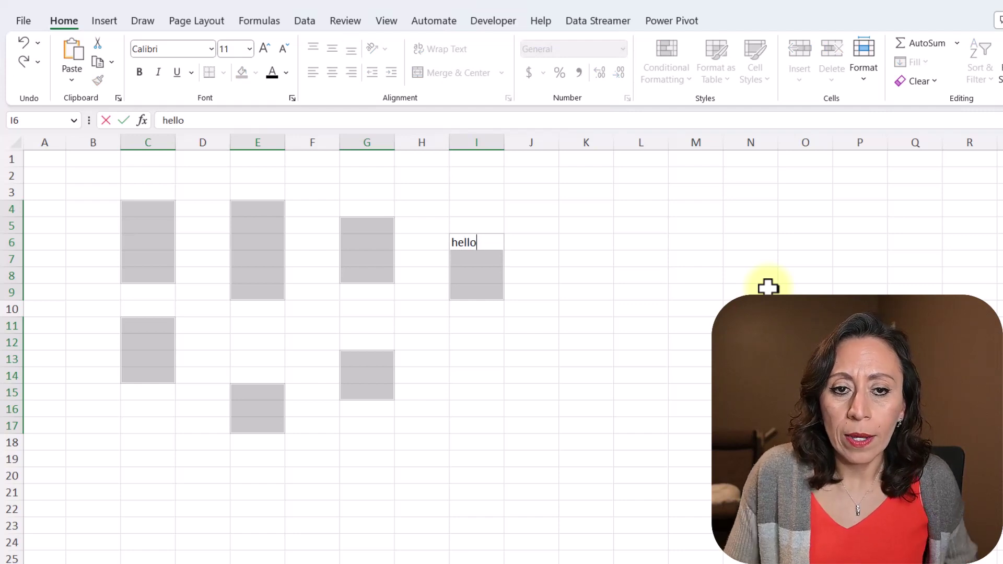
{"action": "key", "text": "ctrl+Return"}
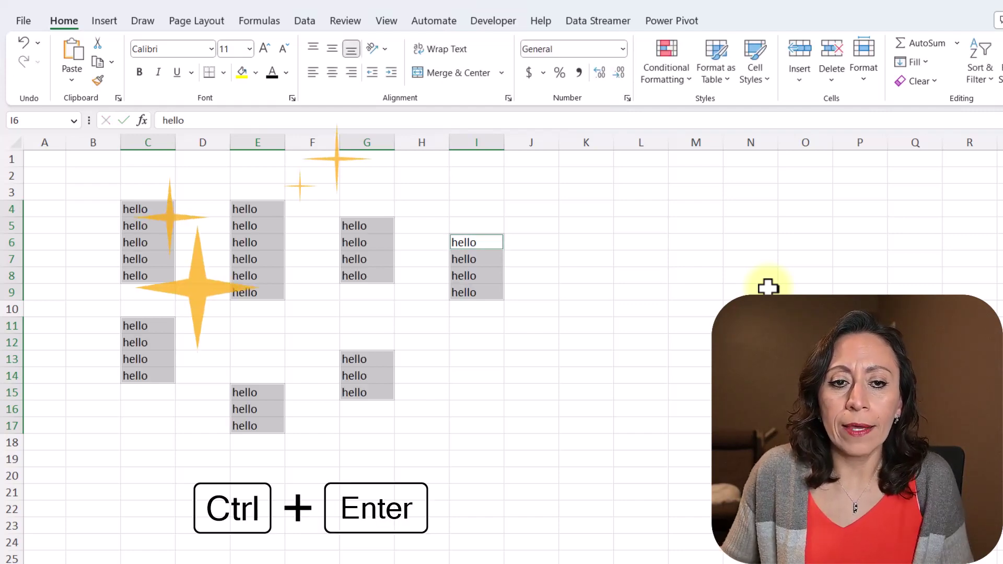
{"action": "left_click", "coordinate": [496, 292]}
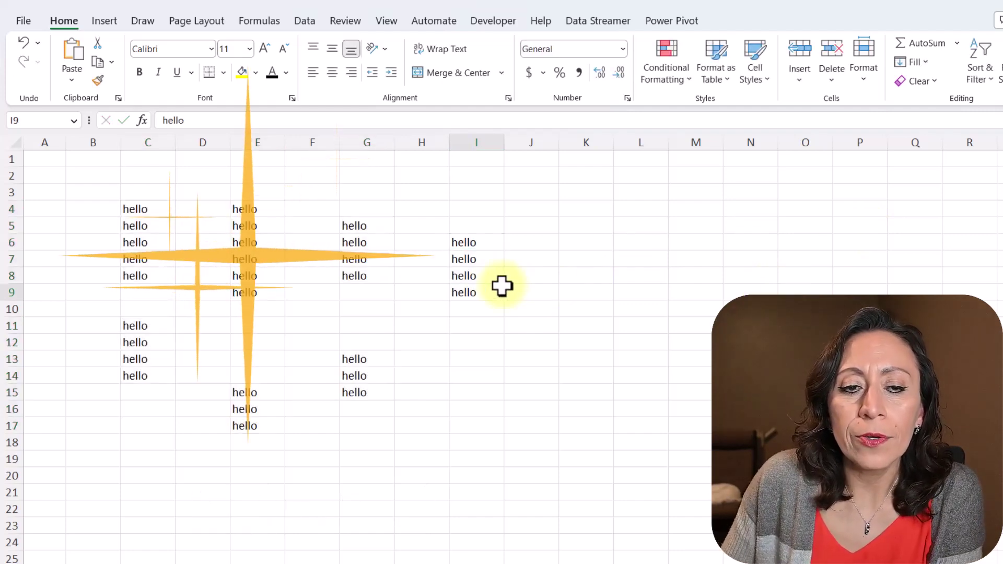
{"action": "left_click", "coordinate": [138, 225]}
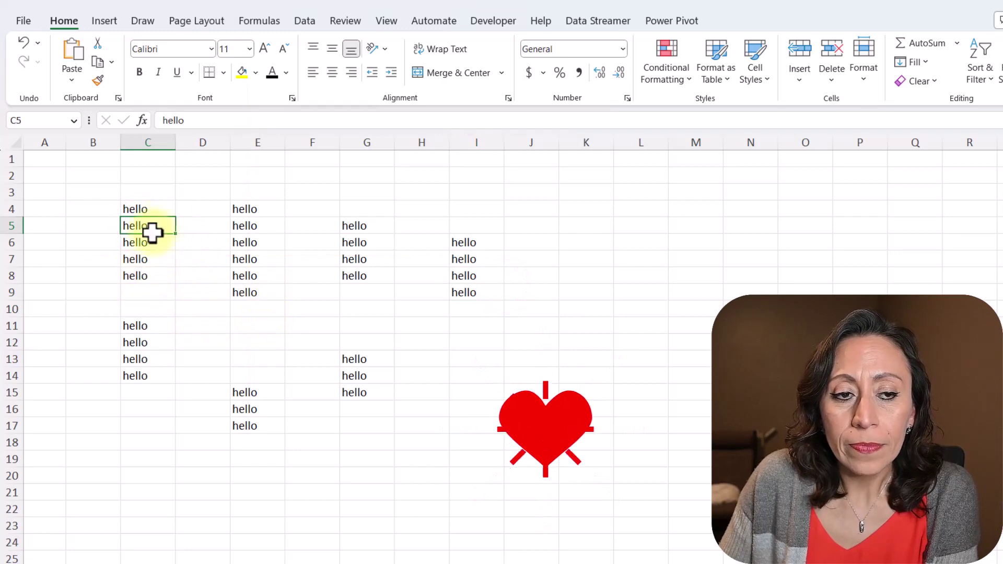